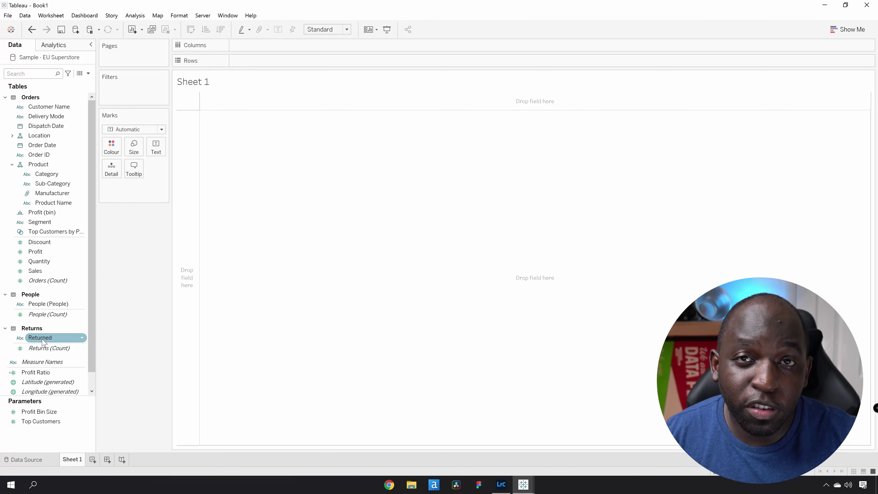
Step: Return from the start page to Sheet 1, showing the EU Superstore Orders, People and Returns tables
click(11, 29)
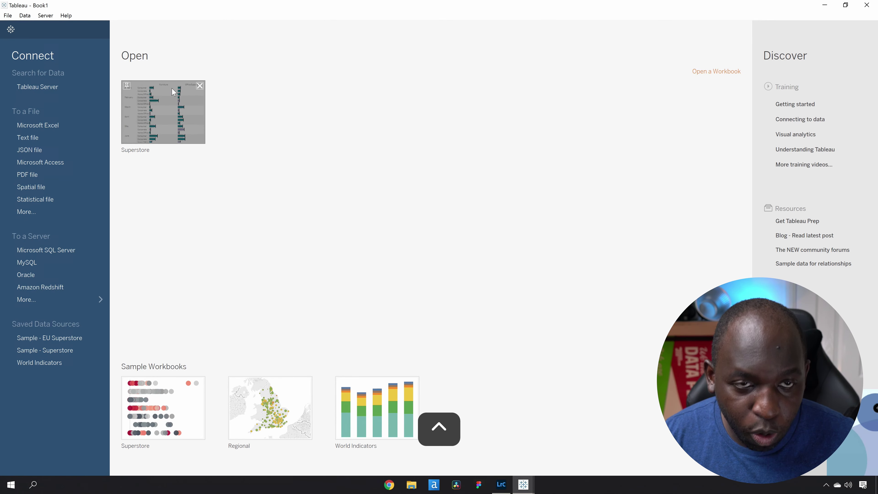
key(ctrl+shift+d)
click(451, 22)
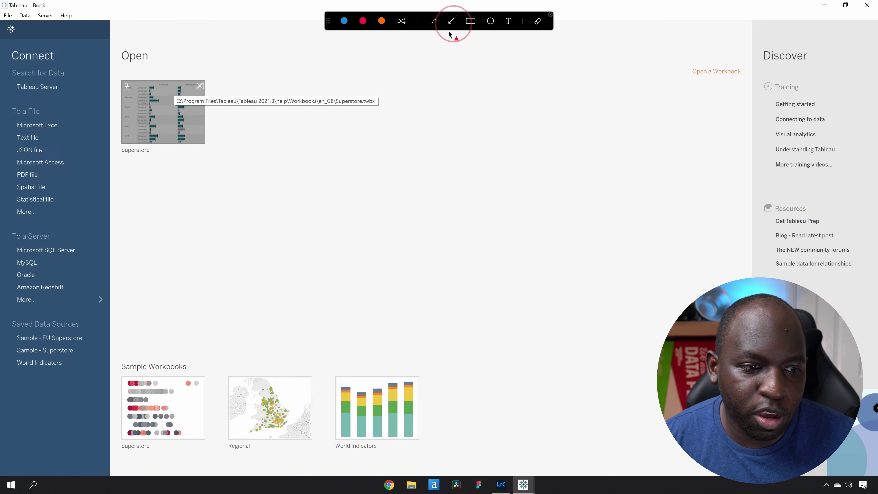
drag(245, 225, 69, 349)
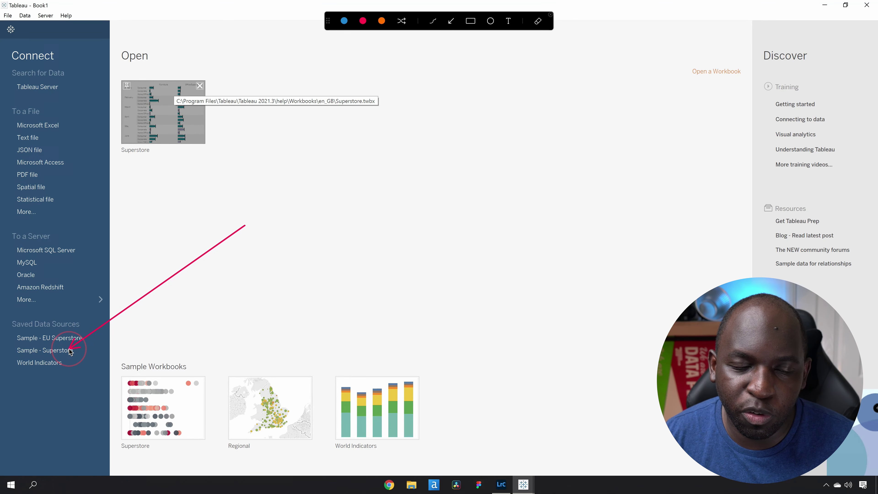
key(Escape)
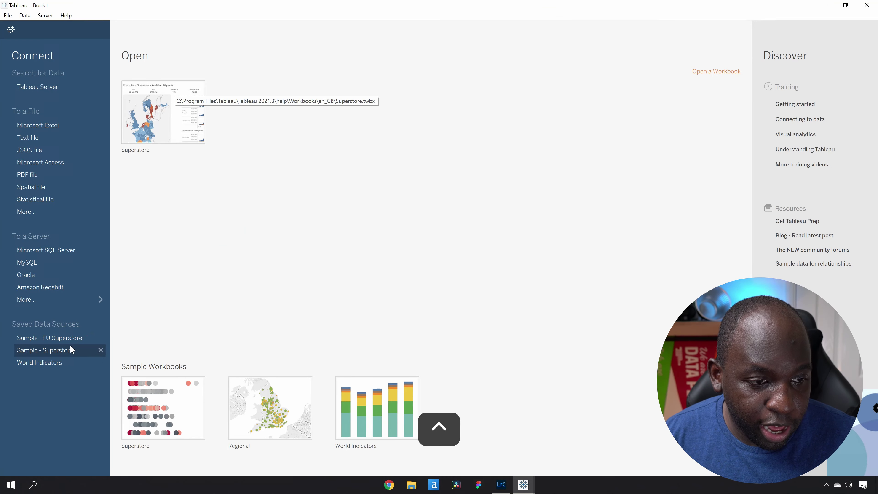
Step: Put Sales on Rows and Profit on Columns, with Category on Colour and Product Name on Detail
click(9, 31)
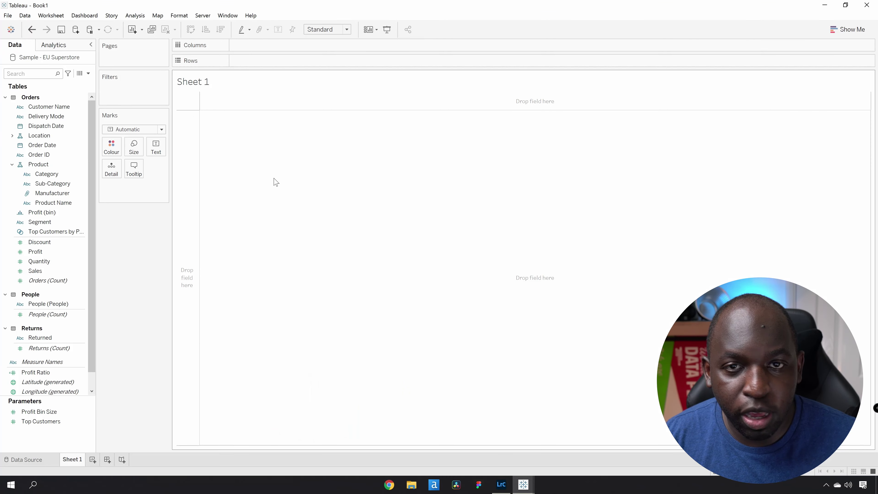
drag(35, 271, 261, 63)
drag(36, 252, 257, 45)
drag(45, 177, 111, 147)
drag(41, 204, 112, 169)
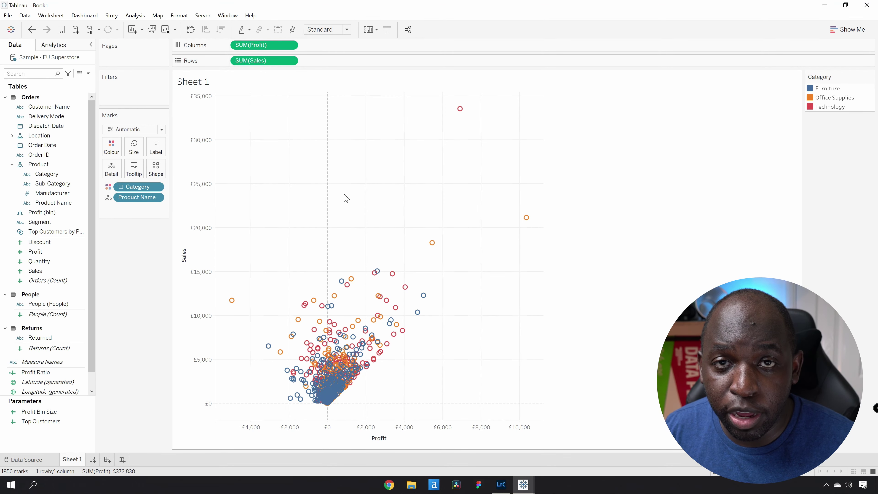
mouse_move(459, 110)
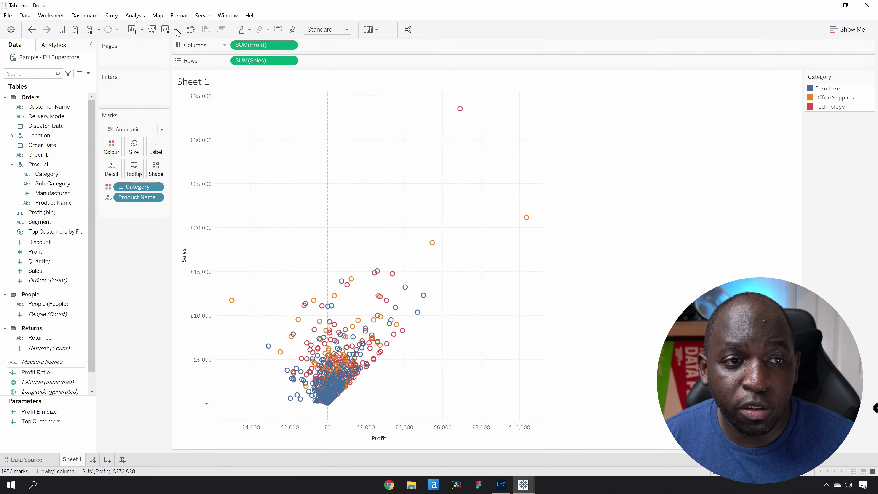
Step: Show the Animations pane from the Format menu, with workbook animations On at 0.30 seconds (Fast)
click(179, 15)
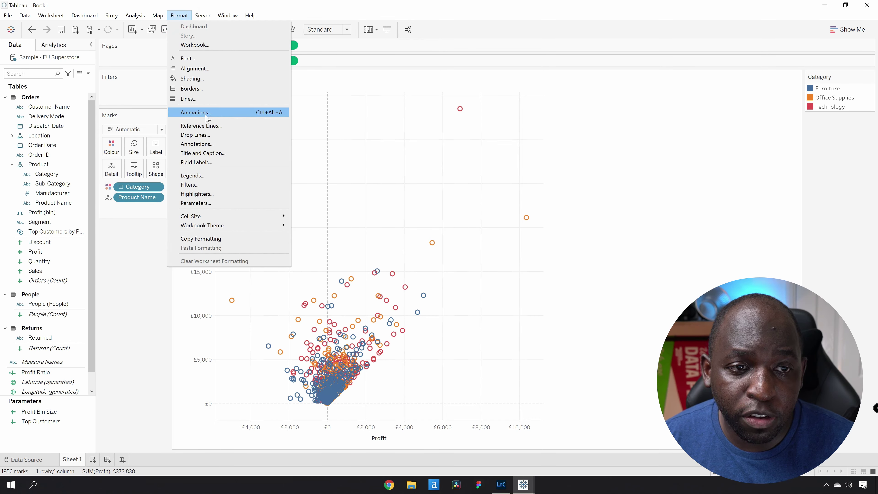
click(215, 108)
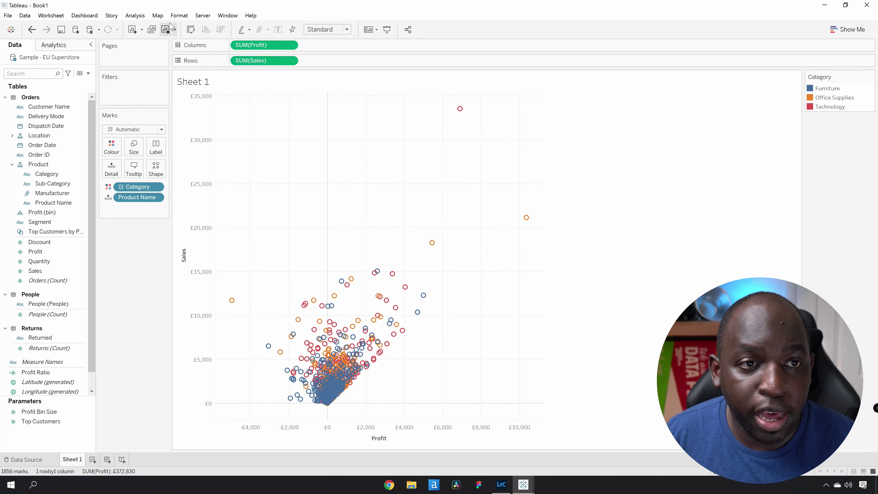
click(178, 15)
click(208, 110)
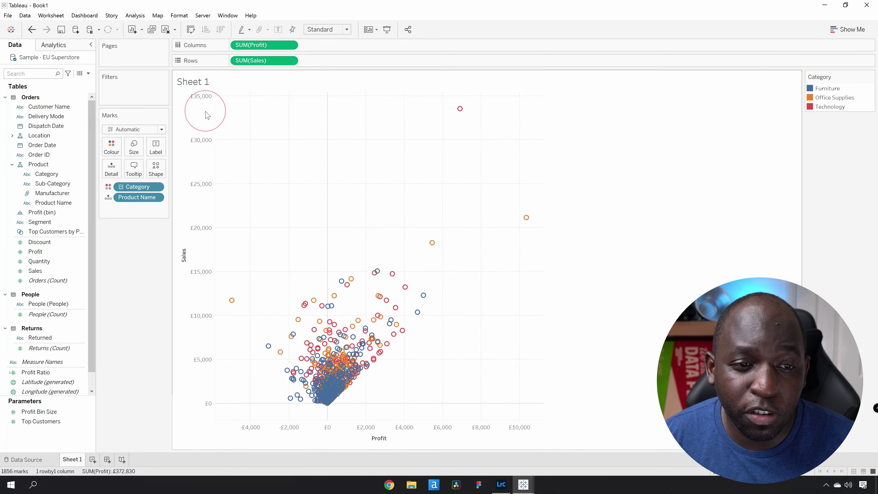
Step: Toggle the Workbook Default animation setting Off and back On
key(ctrl)
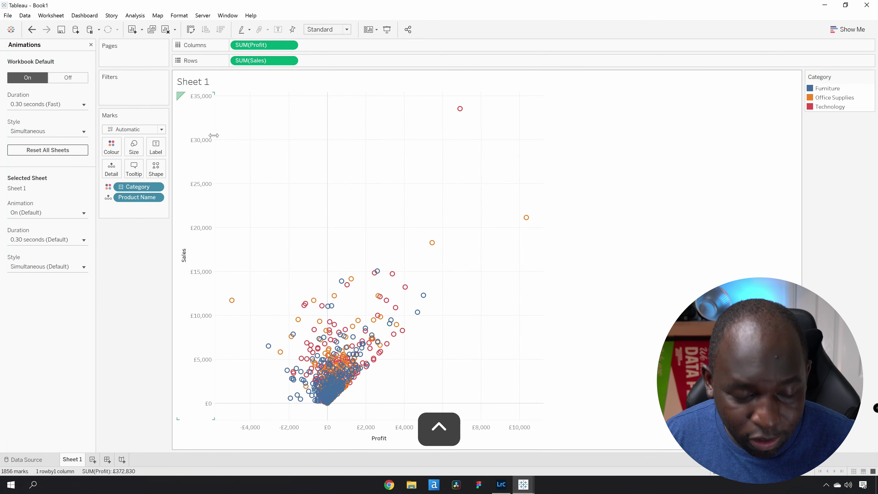
drag(186, 93, 49, 78)
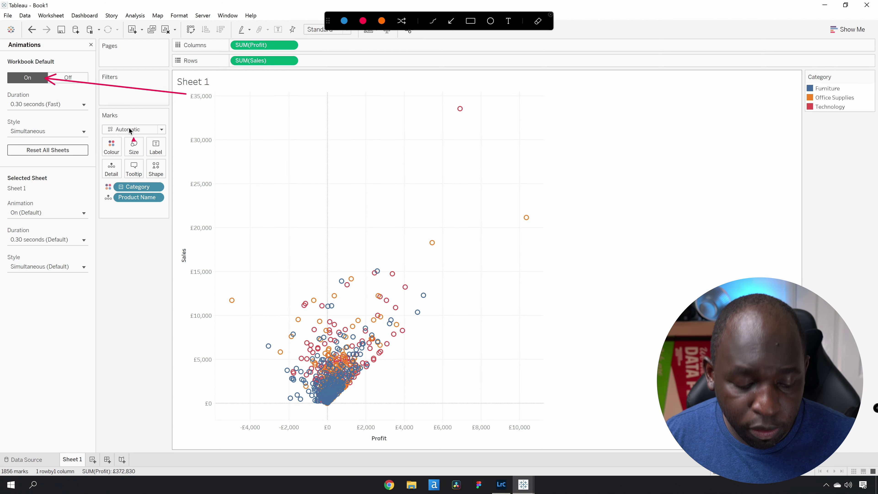
key(ctrl)
click(65, 82)
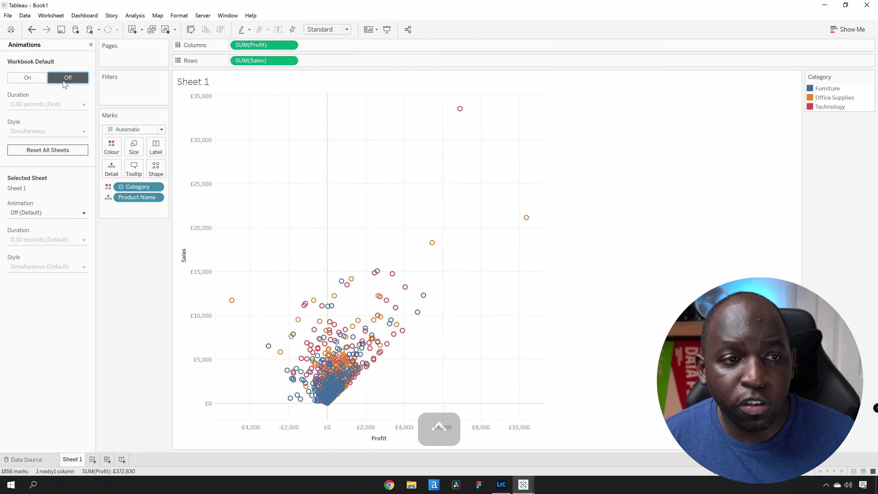
click(33, 80)
Step: Set the workbook animation duration to 1.00 seconds (Slow)
key(alt+o)
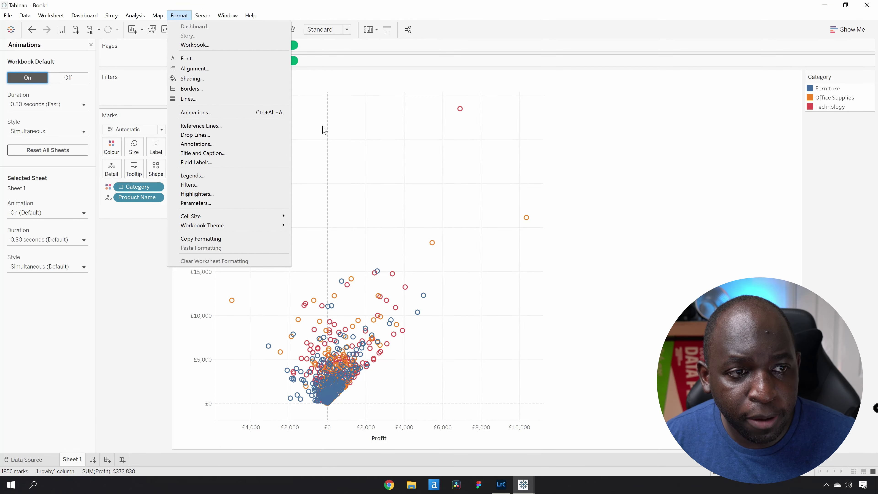
click(63, 126)
click(49, 104)
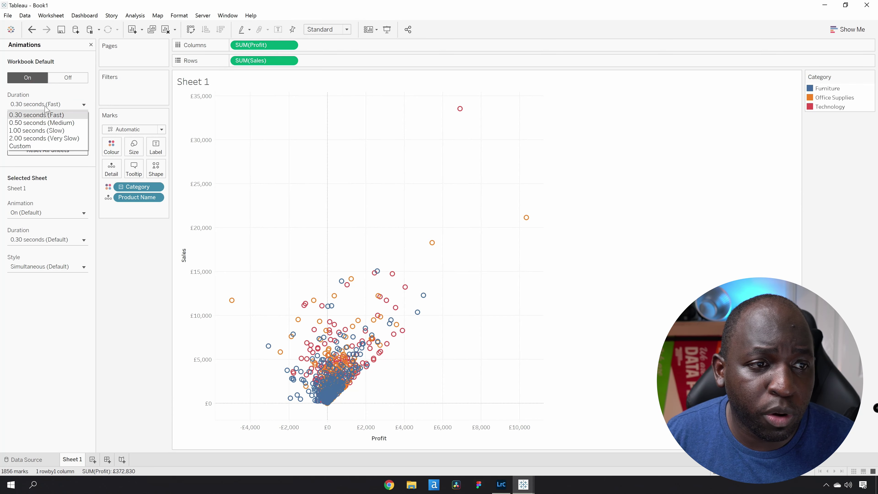
click(60, 131)
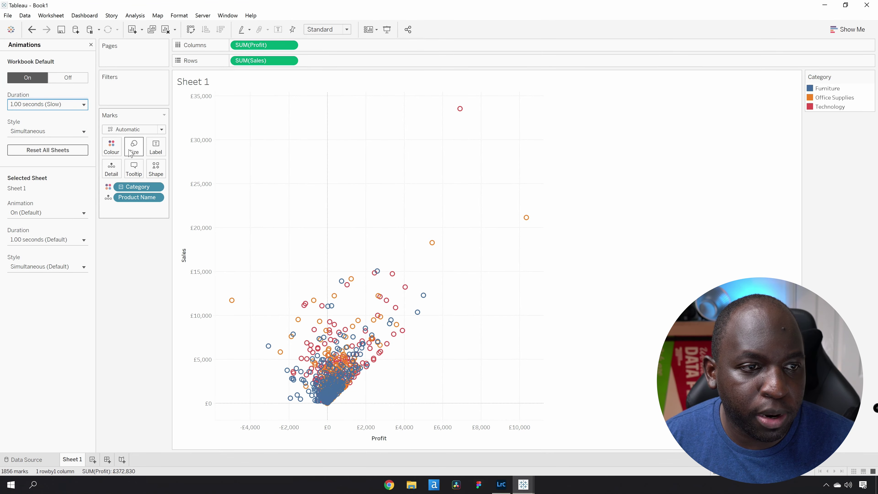
click(131, 260)
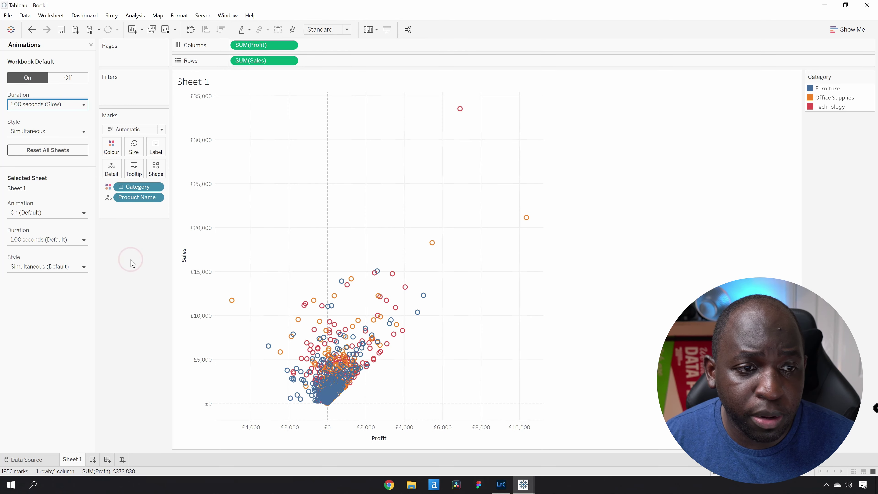
Step: Close the Animations pane and show a Category filter card beside the scatter plot
click(90, 44)
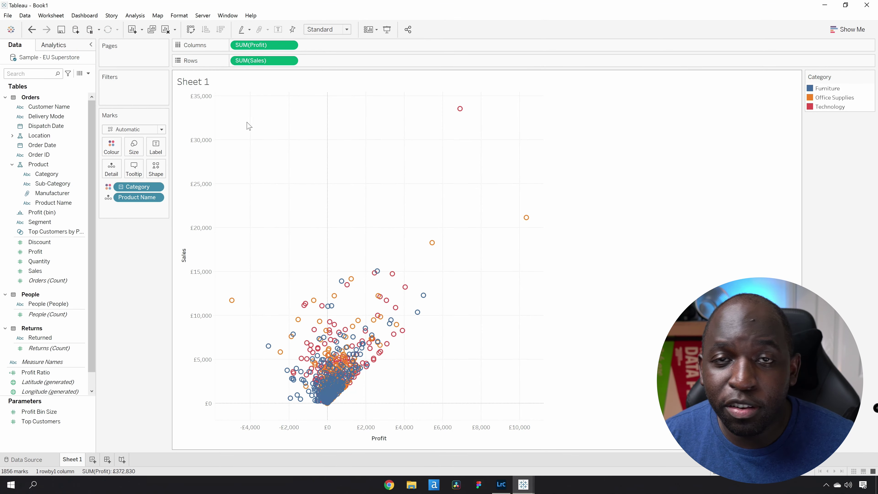
click(62, 175)
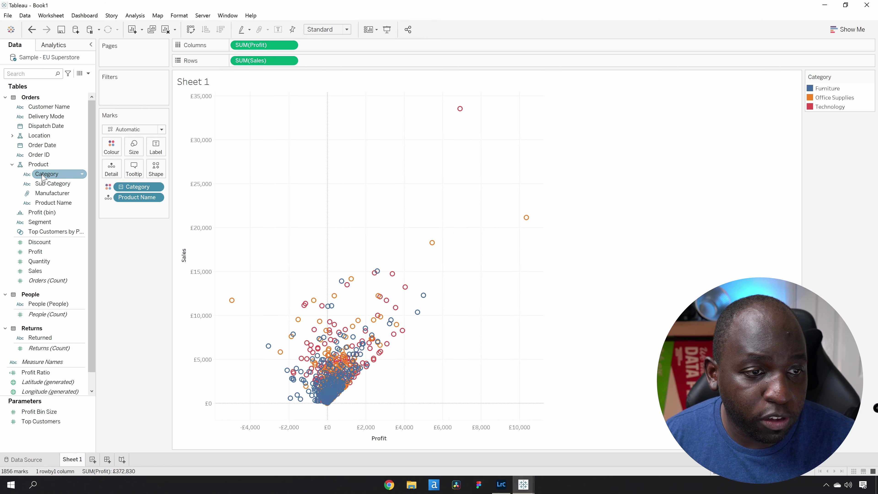
right_click(52, 178)
click(97, 191)
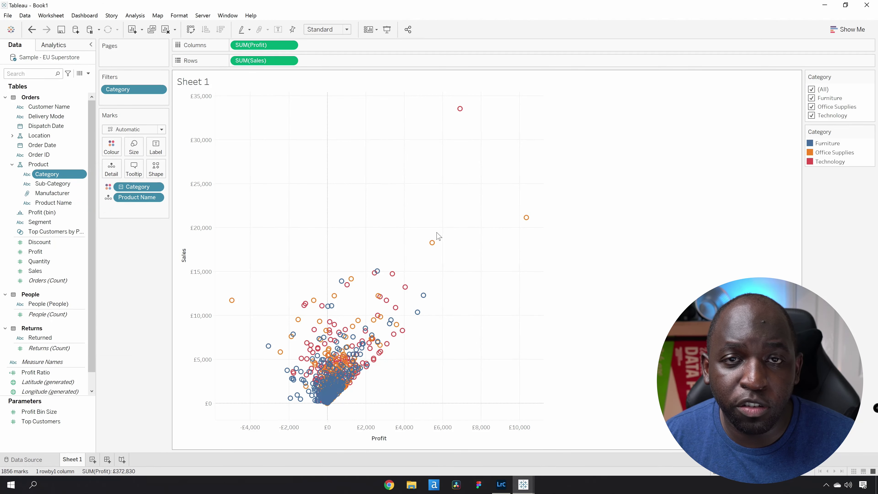
key(ctrl+alt+g)
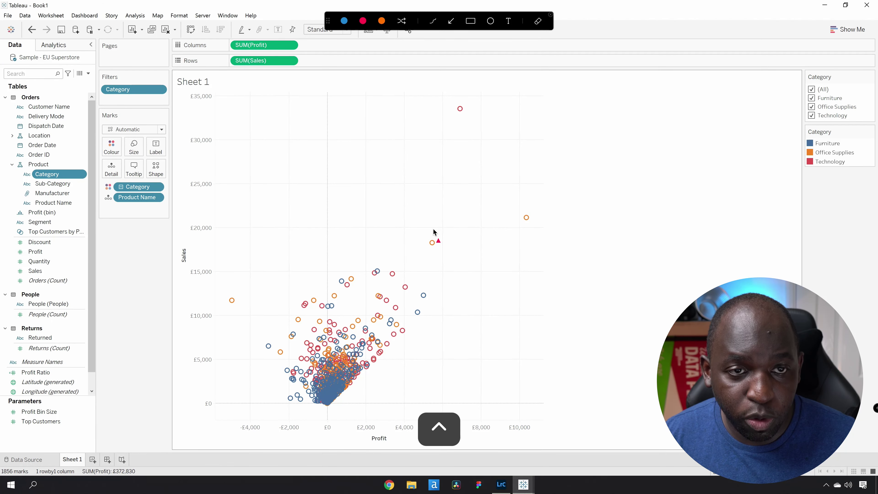
click(451, 21)
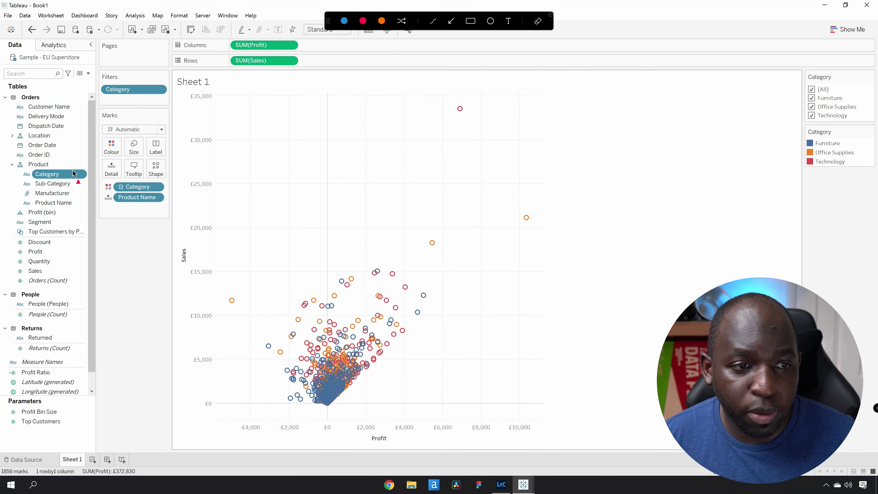
mouse_move(67, 173)
mouse_down()
mouse_move(137, 93)
mouse_move(414, 116)
mouse_move(807, 95)
mouse_up()
key(Escape)
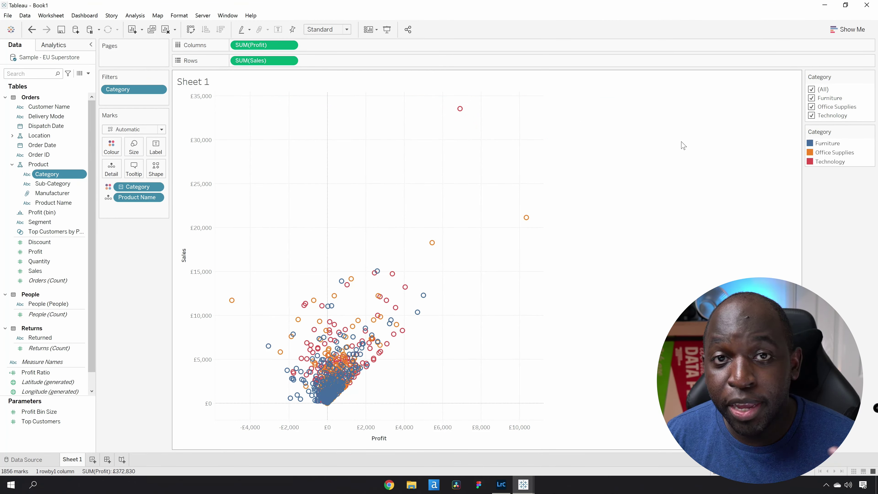
Step: Toggle Office Supplies off and back on in the Category filter, watching the scatter update
click(812, 108)
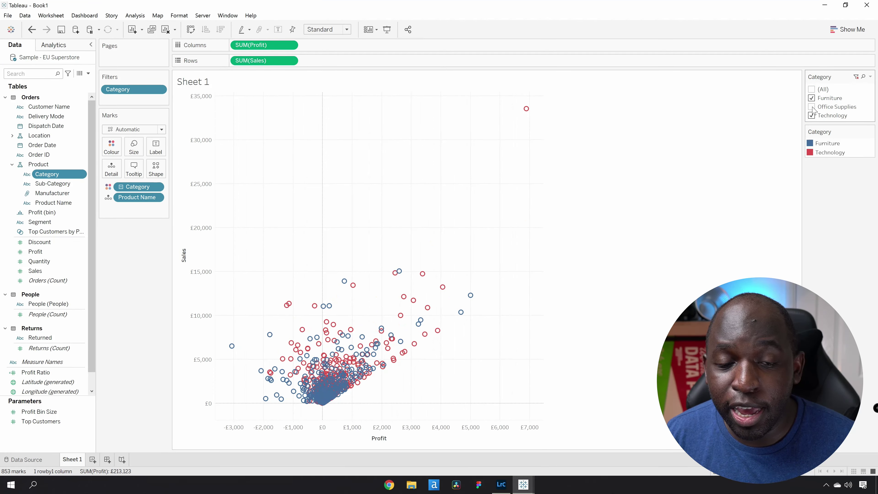
click(812, 108)
click(812, 107)
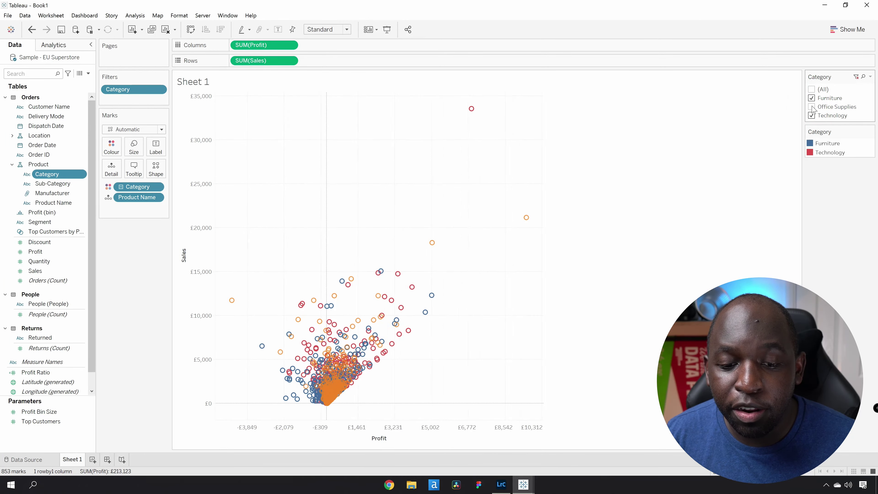
click(812, 107)
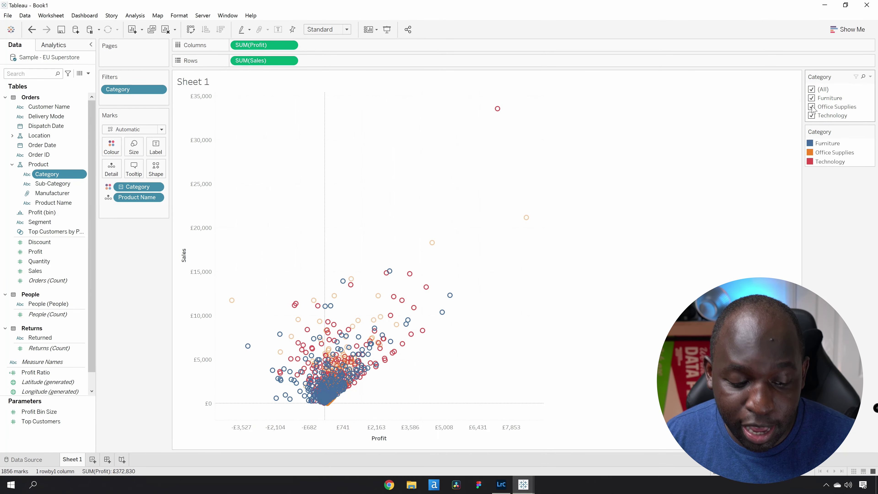
click(475, 24)
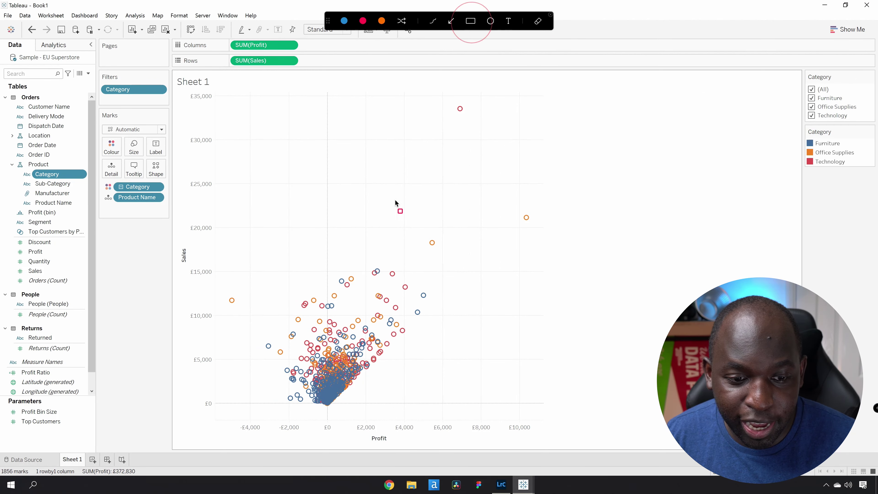
mouse_move(183, 395)
mouse_down()
mouse_move(311, 434)
mouse_move(567, 441)
mouse_up()
drag(178, 87, 225, 387)
click(452, 24)
mouse_move(548, 114)
mouse_down()
mouse_move(526, 188)
mouse_move(531, 365)
mouse_up()
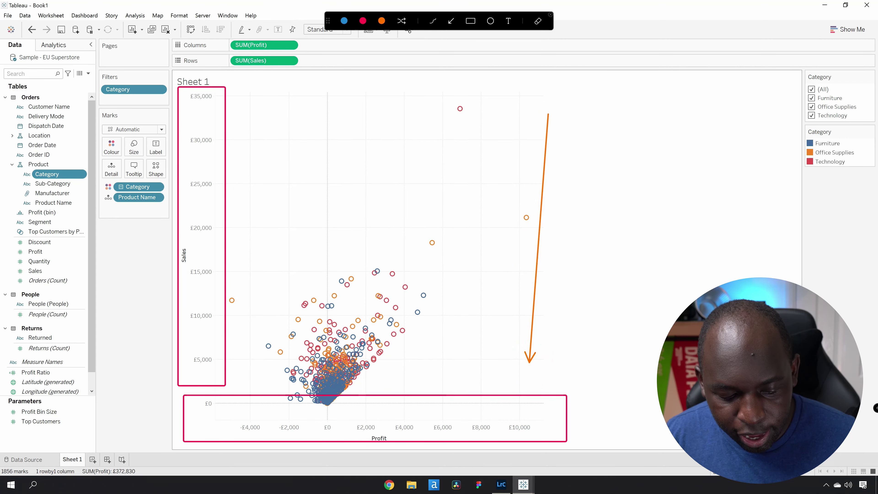
key(Escape)
Step: Toggle Office Supplies once more, then uncheck Technology to keep only Furniture and Office Supplies
click(812, 107)
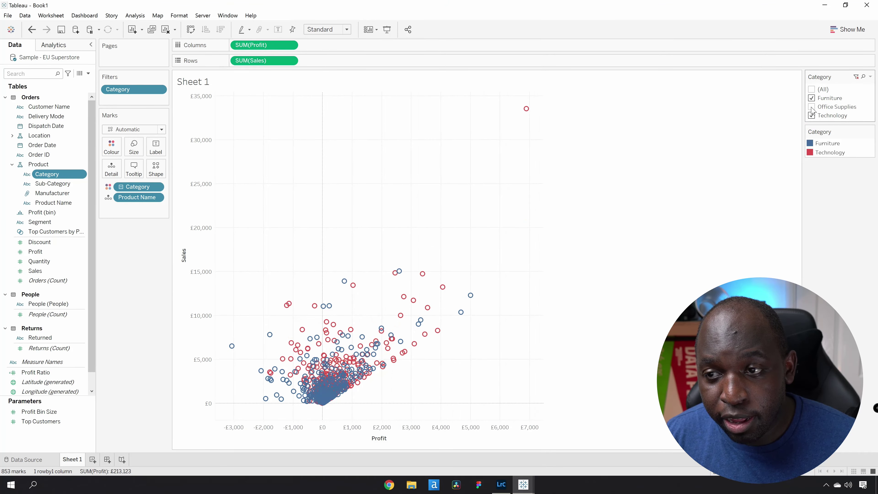
click(811, 107)
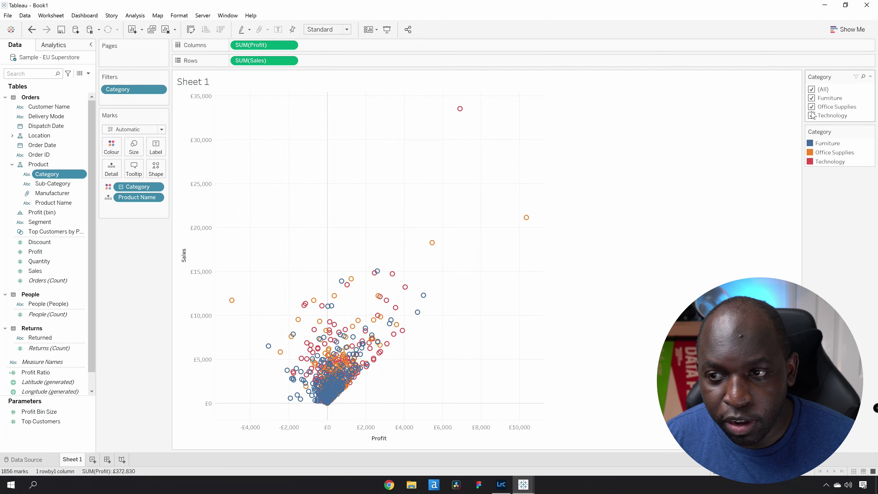
click(812, 115)
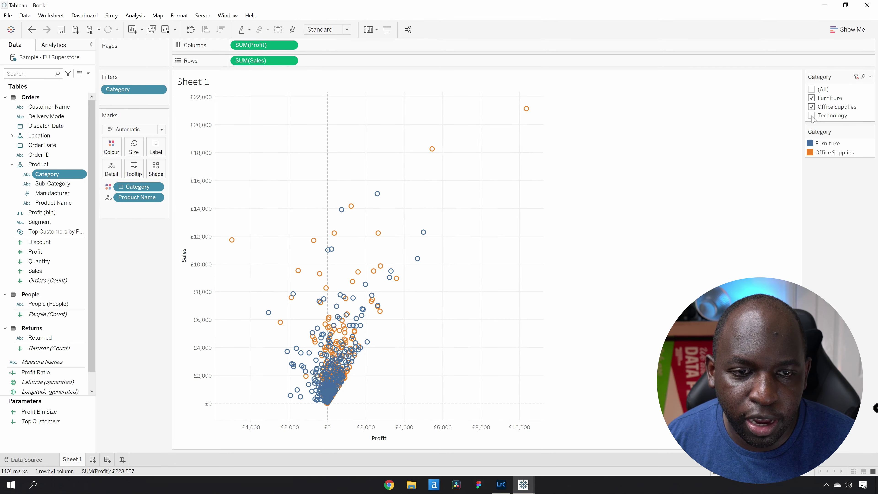
Step: Switch Workbook Default animations Off via Format > Animations
click(179, 16)
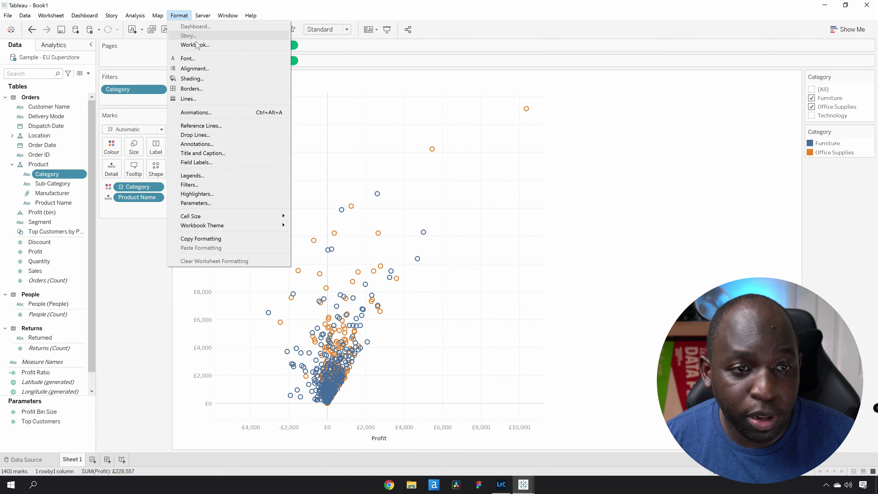
click(196, 112)
click(66, 78)
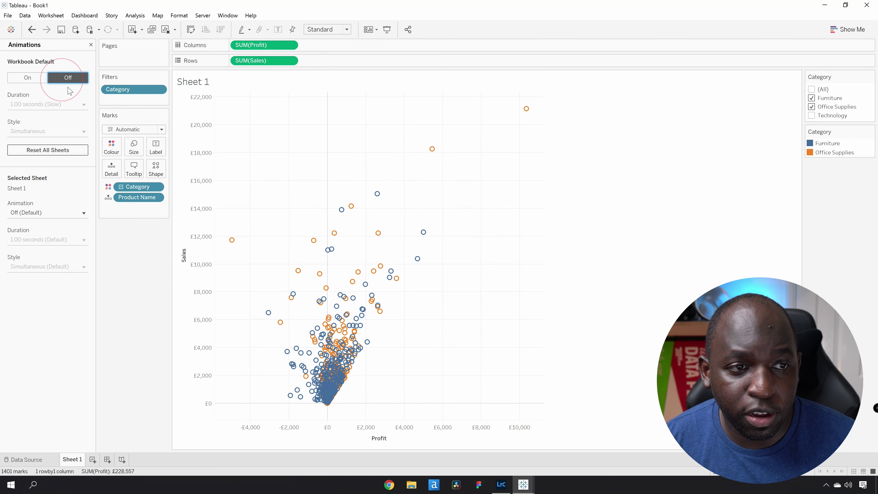
click(285, 131)
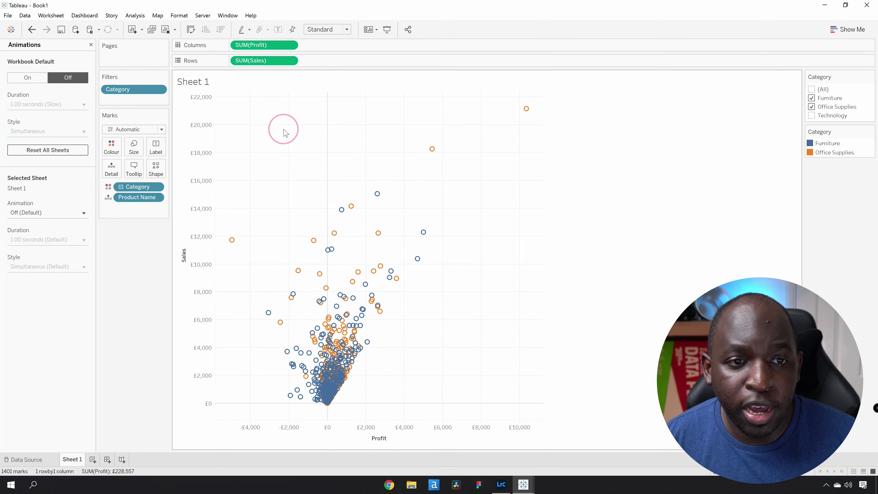
Step: Toggle Technology in the Category filter repeatedly to compare, ending with it excluded
click(812, 116)
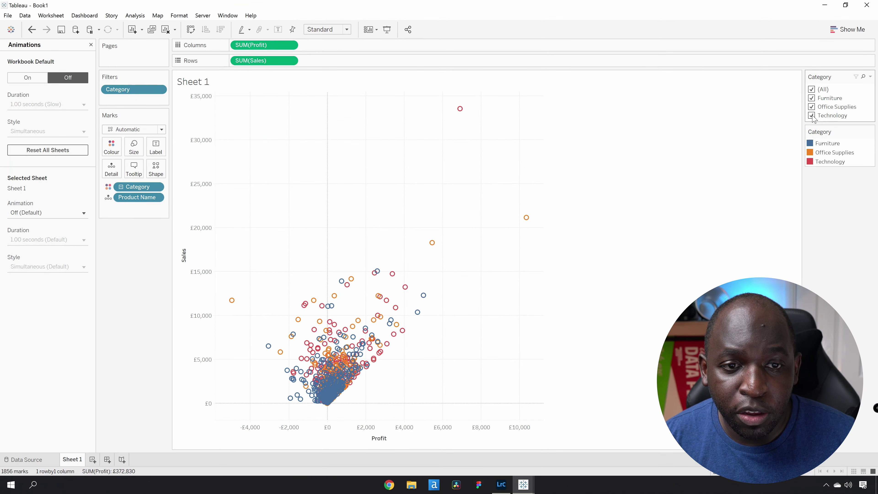
click(812, 115)
click(812, 116)
click(812, 116)
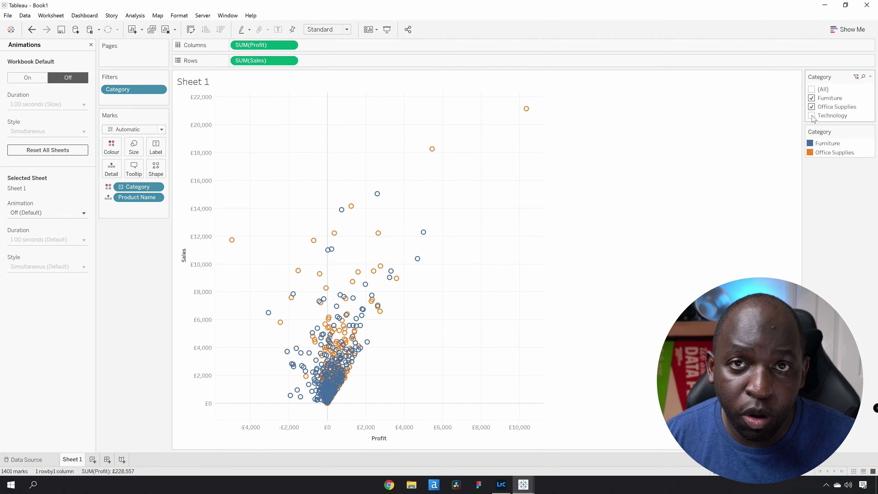
click(812, 115)
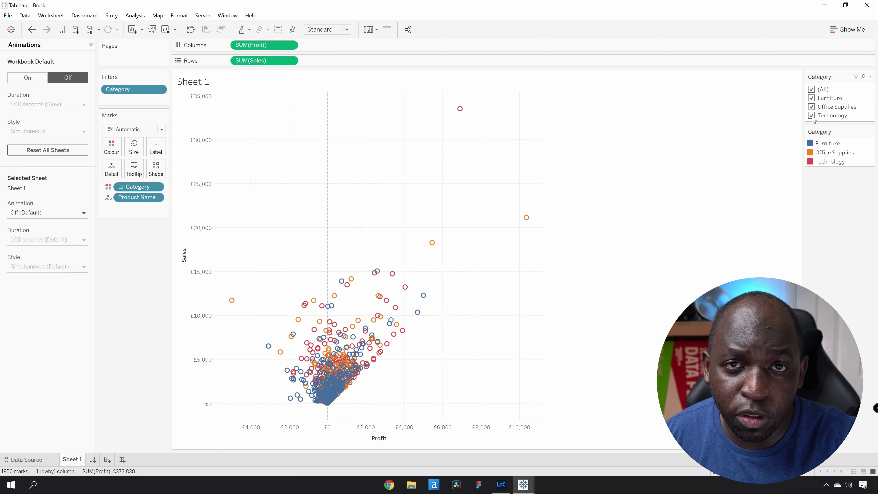
click(812, 115)
click(811, 115)
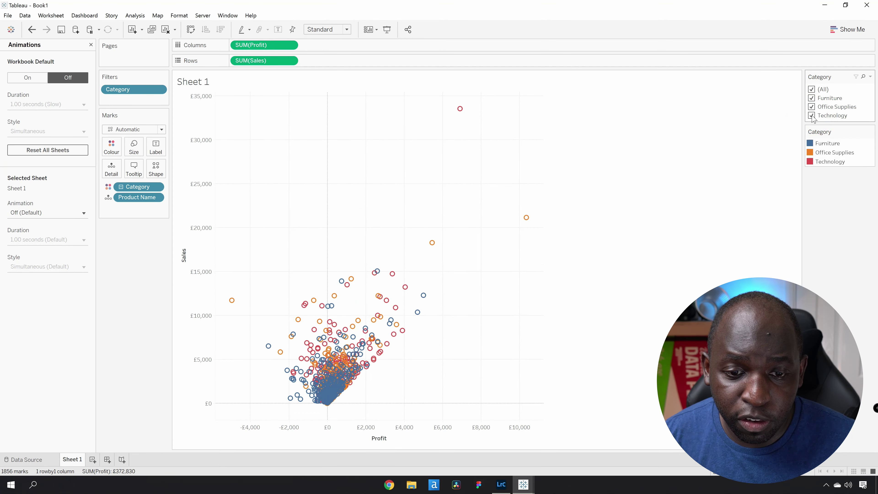
click(812, 116)
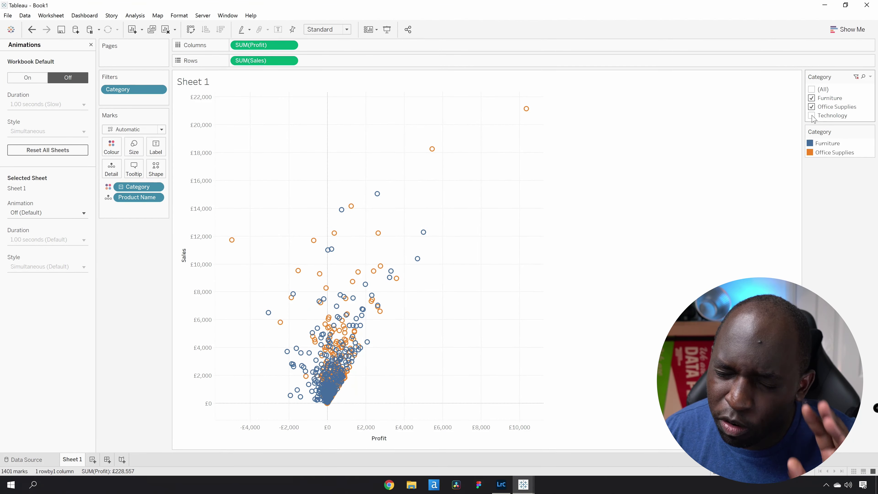
click(811, 115)
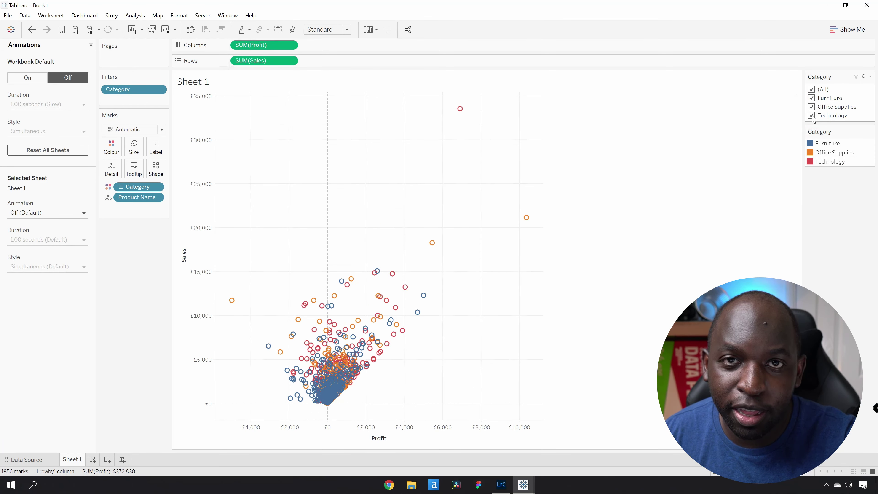
click(812, 115)
click(812, 115)
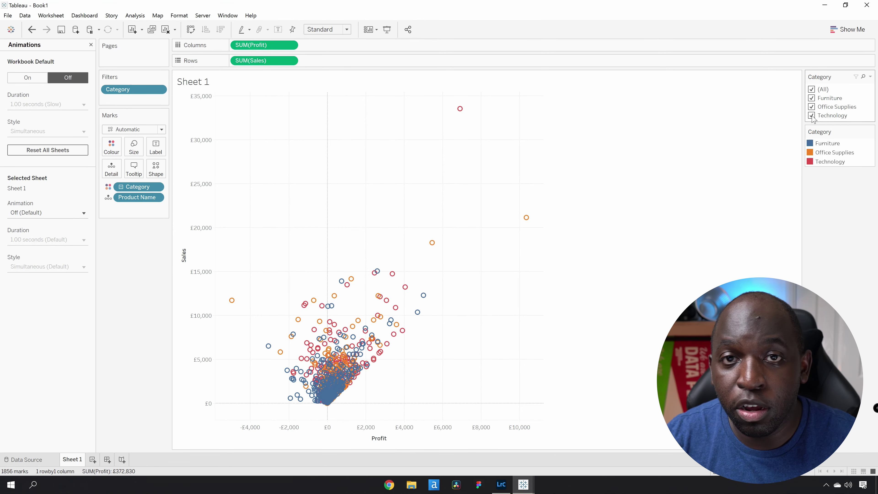
click(812, 116)
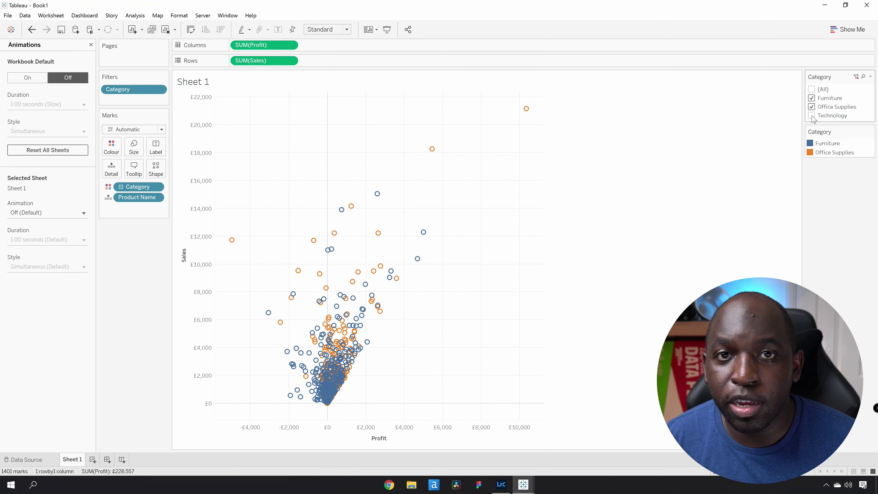
Step: Turn Workbook Default animations On and recheck Technology so all three categories show
click(27, 78)
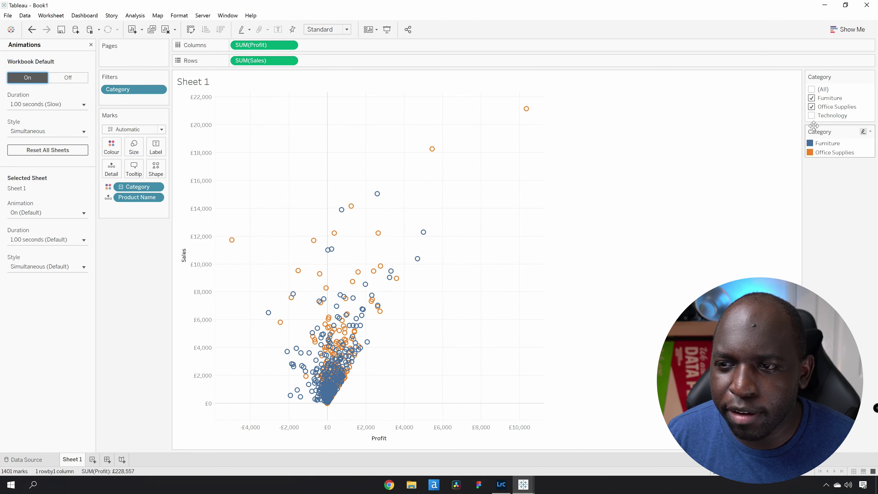
click(812, 116)
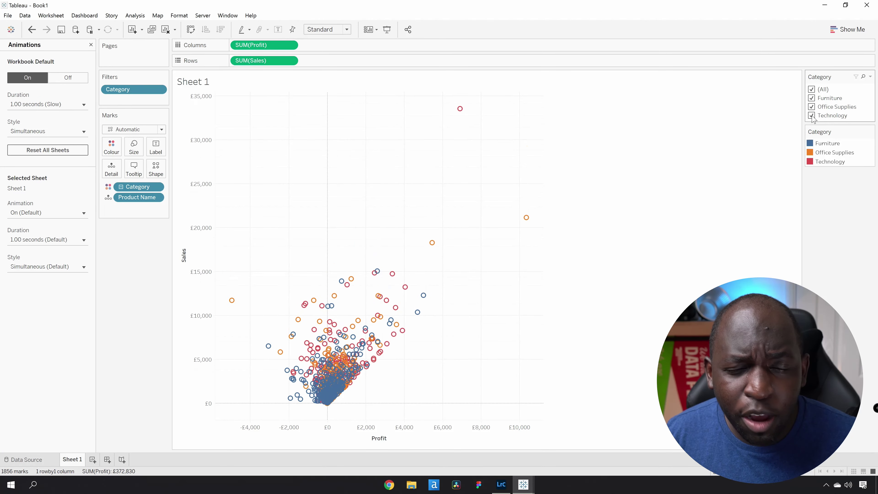